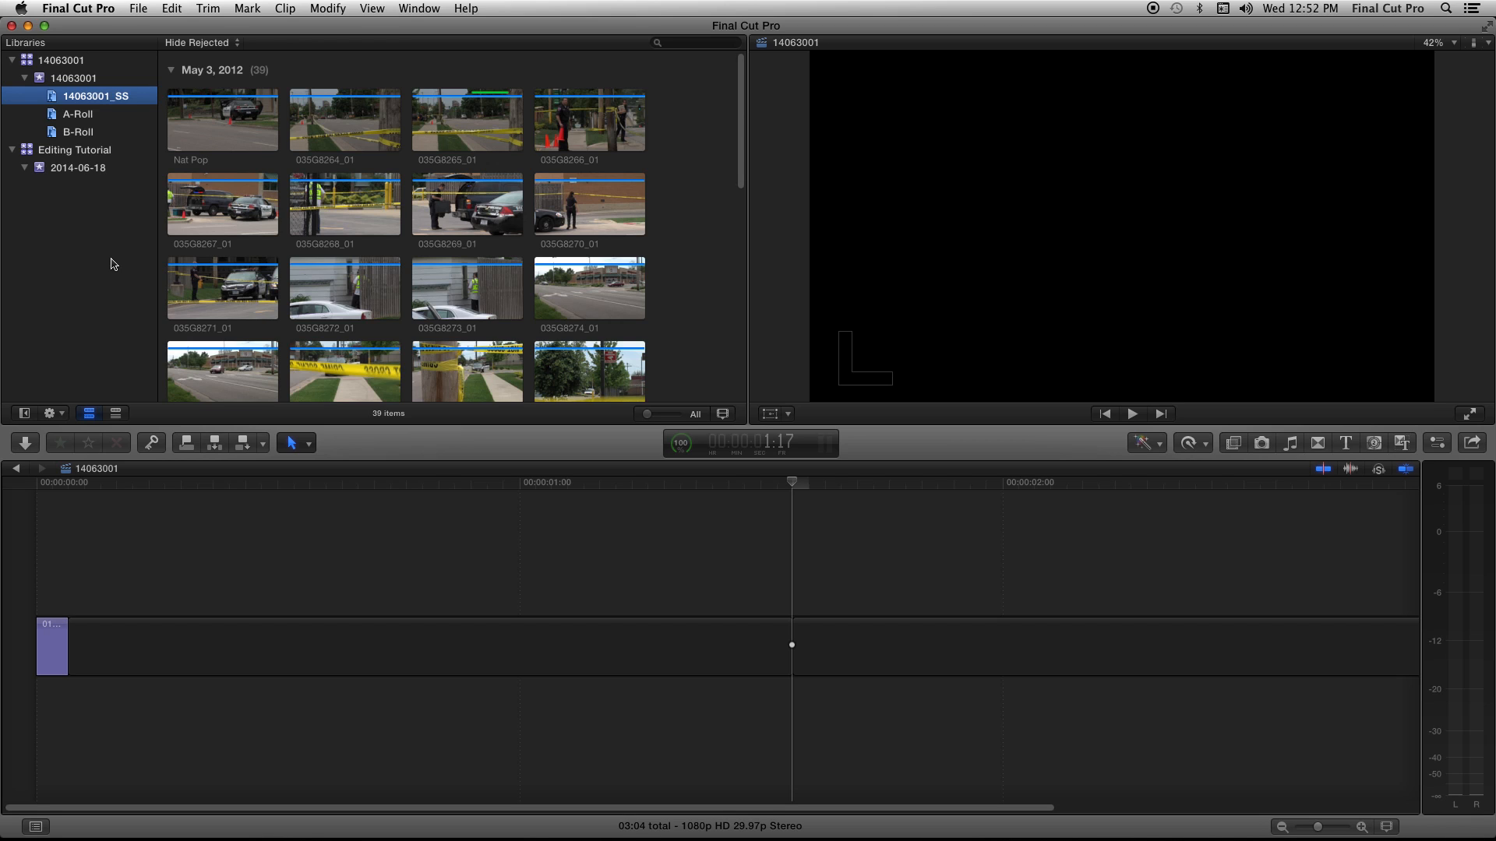
# Open the Record Voiceover window, keeping the monitor off and the input device on System Setting.
pyautogui.click(412, 9)
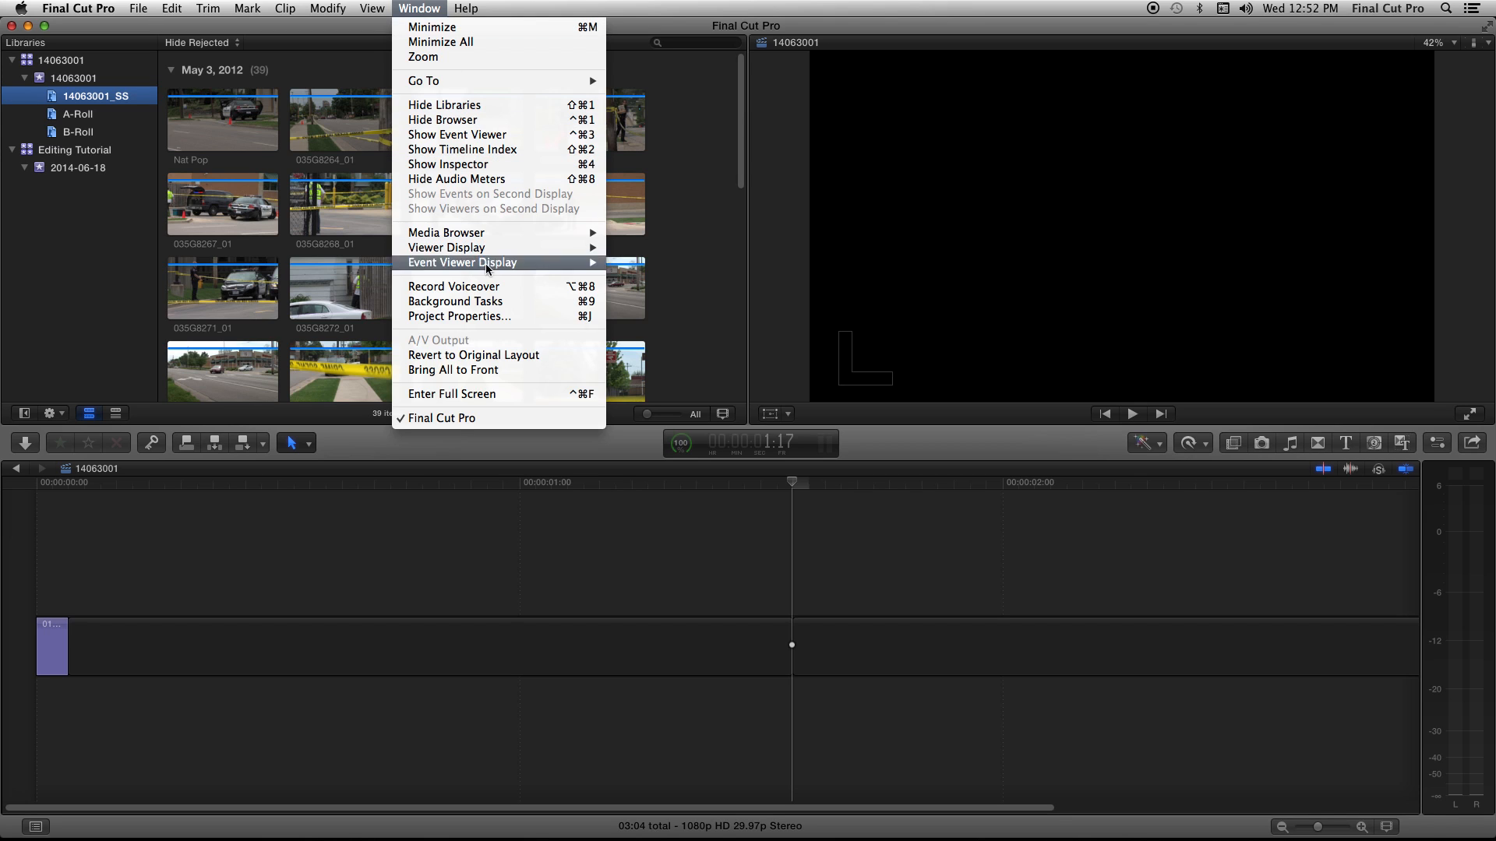
pyautogui.click(485, 289)
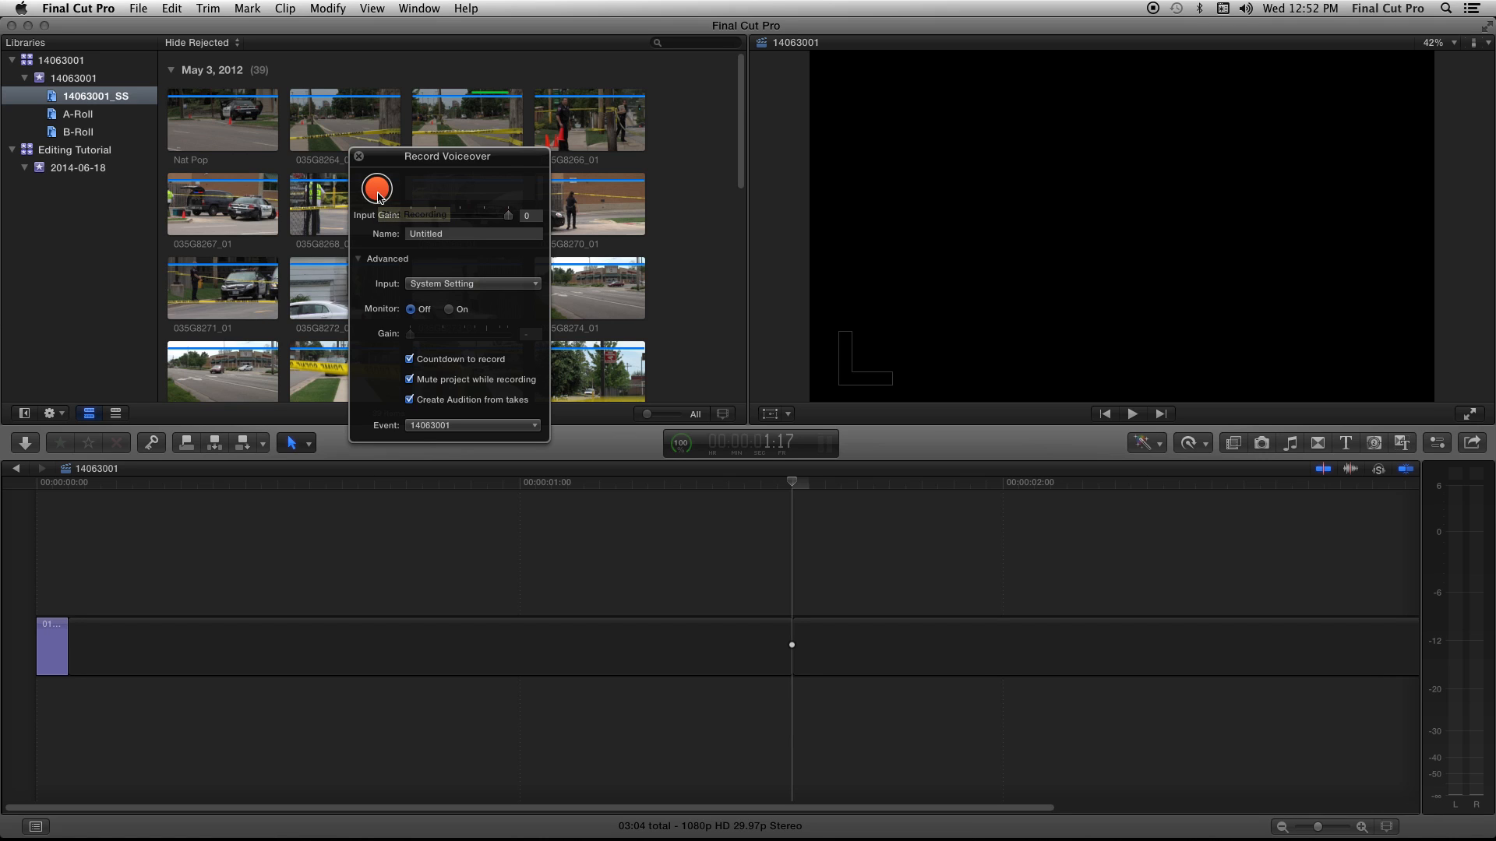
pyautogui.click(449, 309)
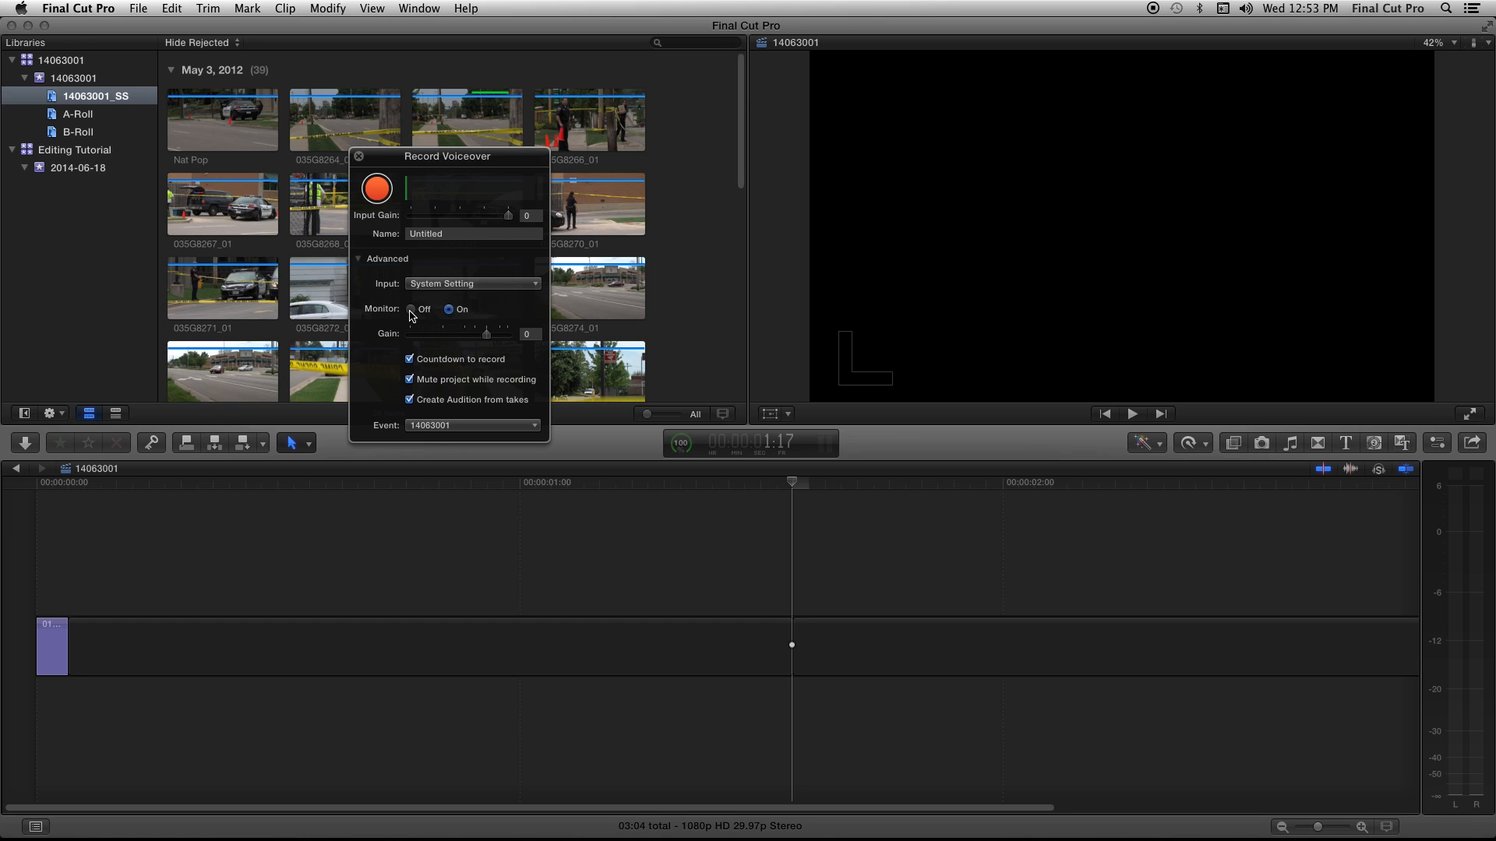
pyautogui.click(411, 312)
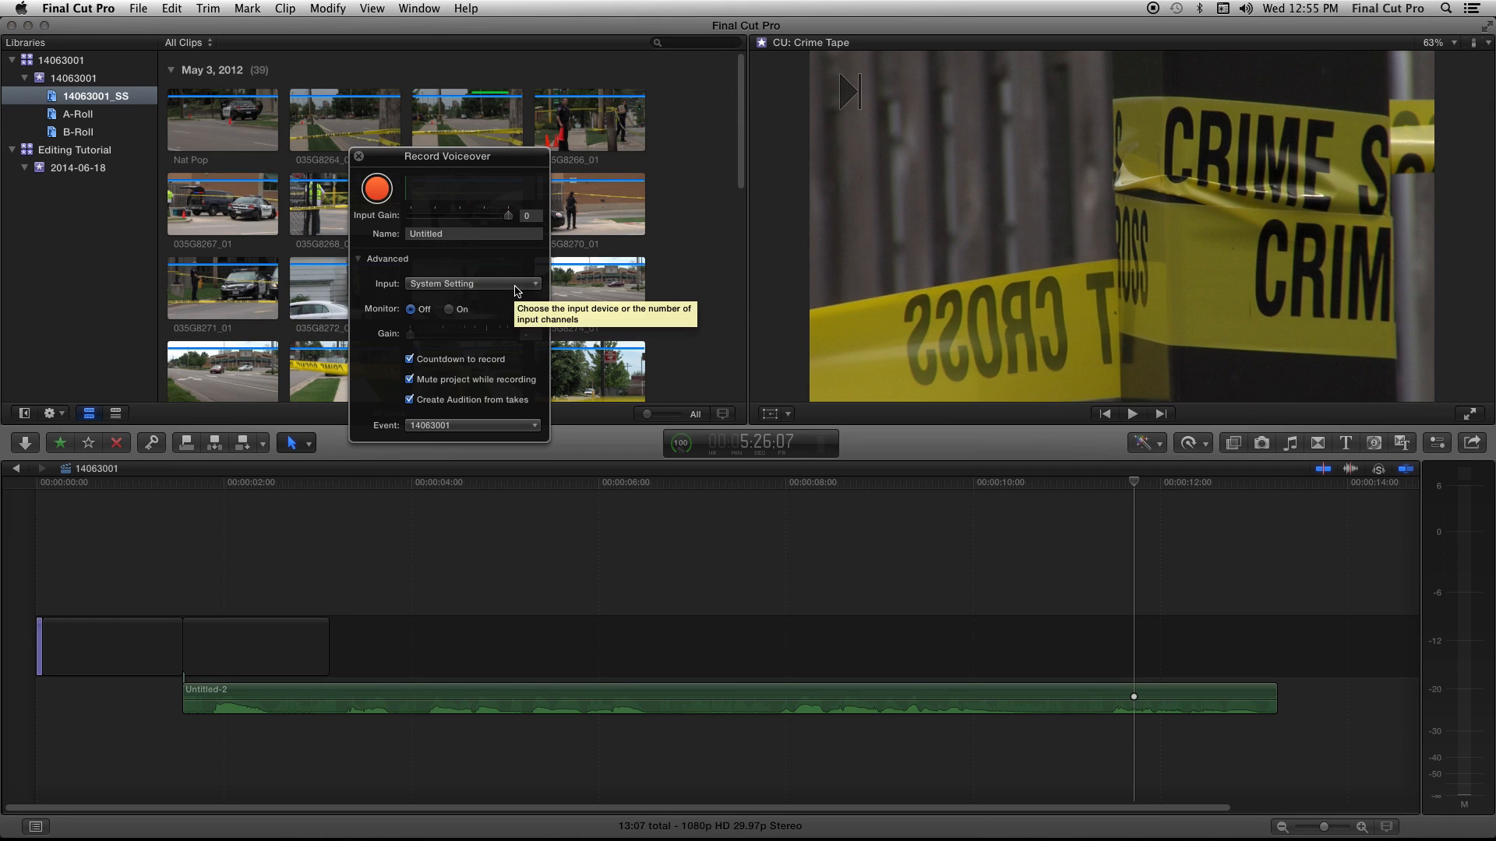
pyautogui.click(515, 285)
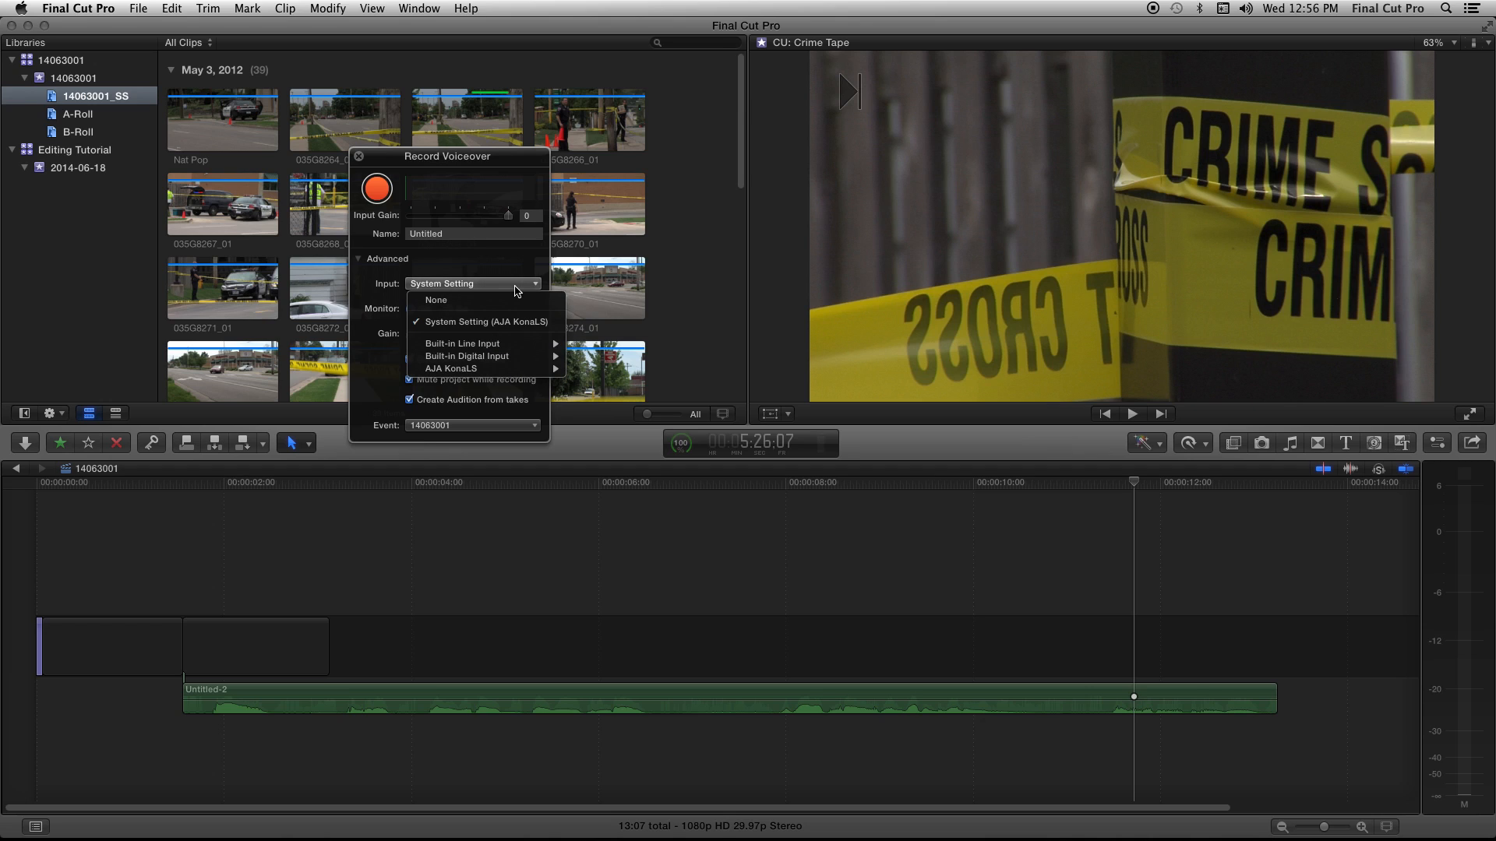
pyautogui.click(515, 288)
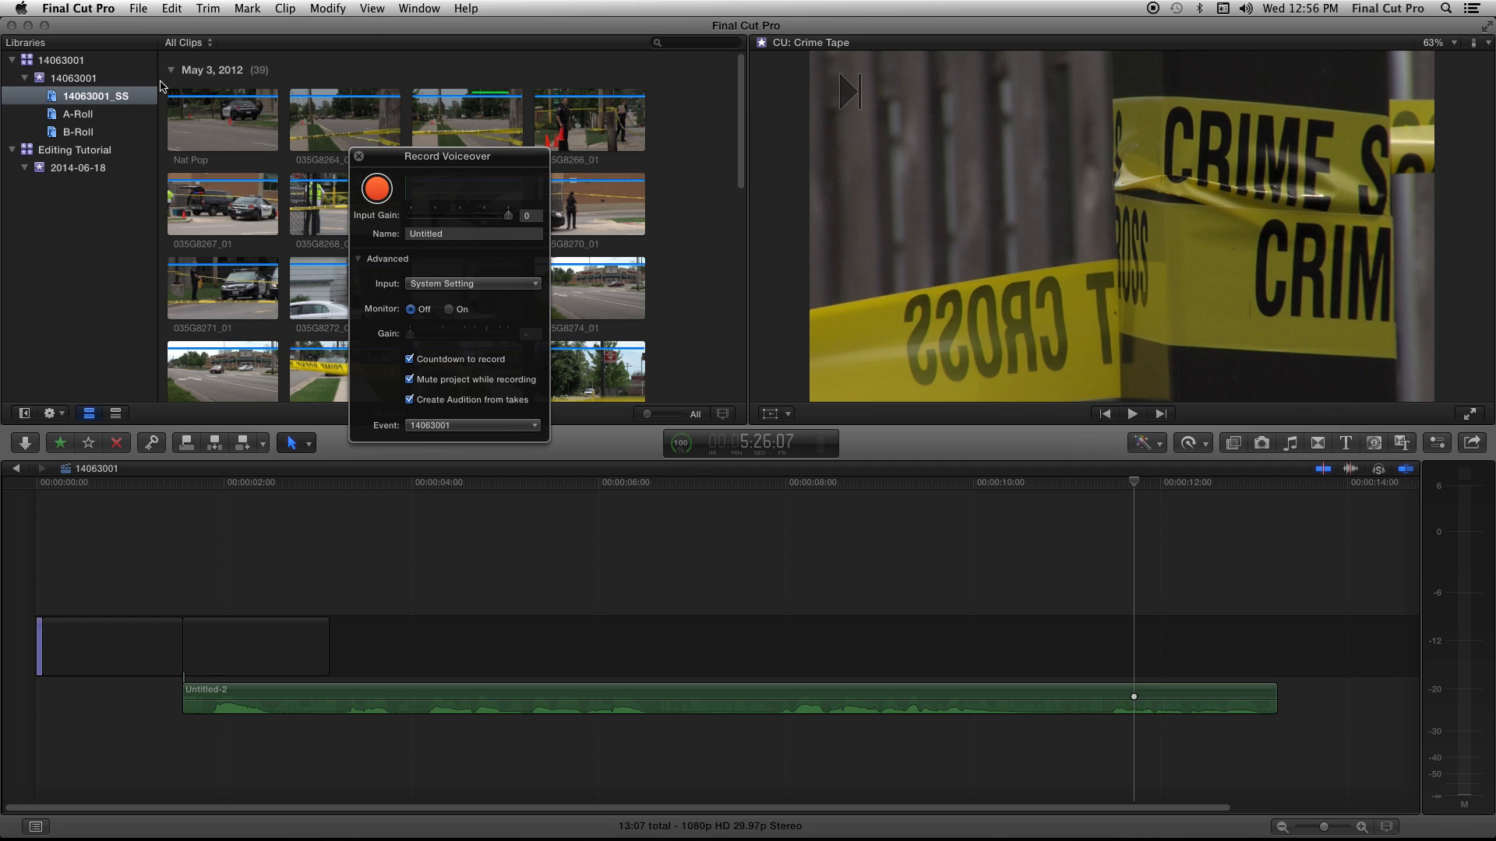
# Locate the Untitled-2 voiceover recording among the clips of the 14063001 event.
pyautogui.click(73, 81)
pyautogui.scroll(-3, 269, 140)
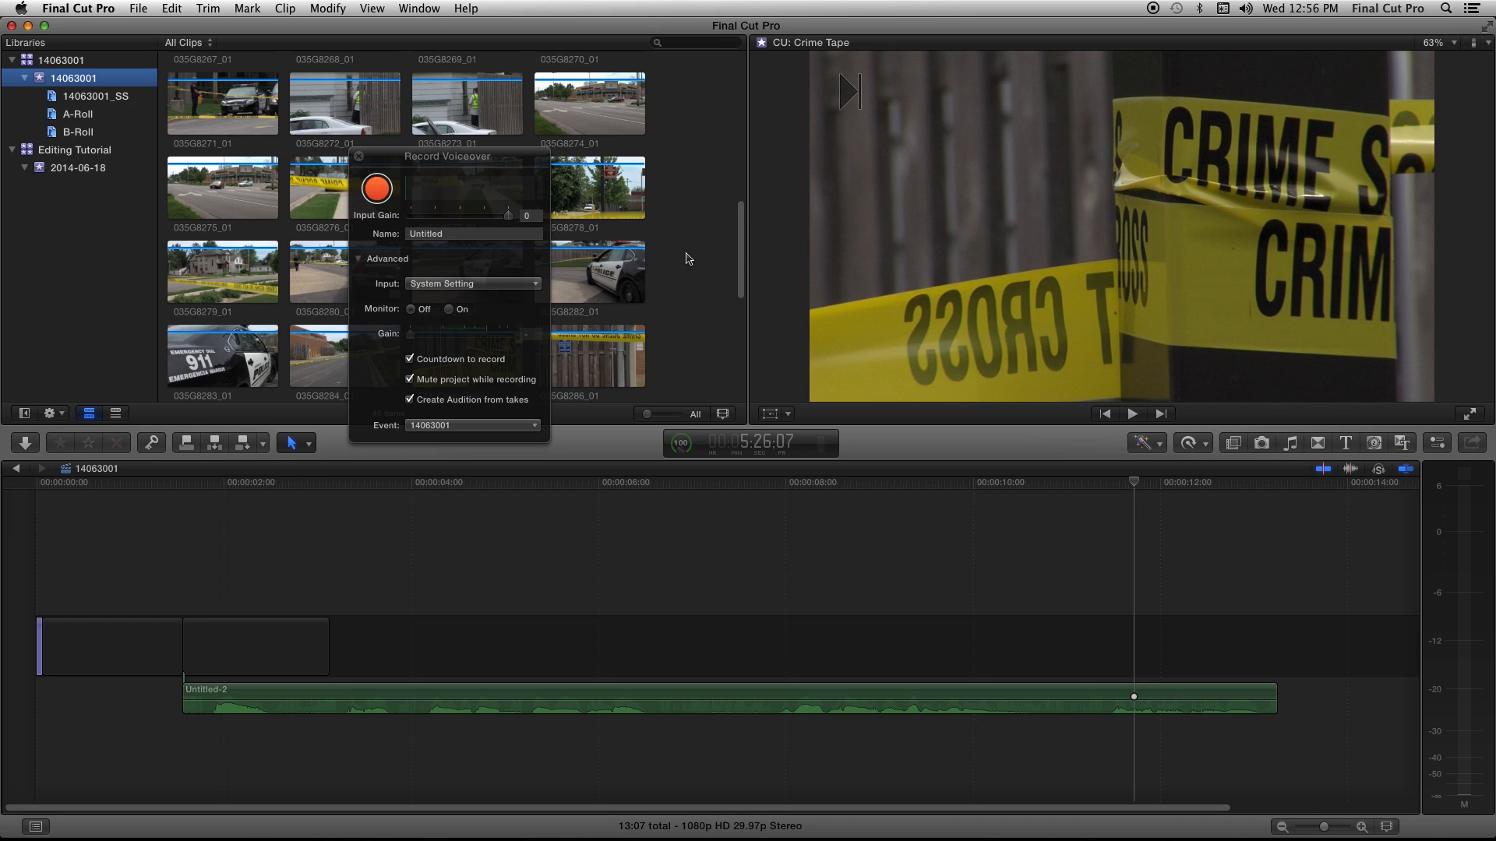
pyautogui.scroll(10, 732, 243)
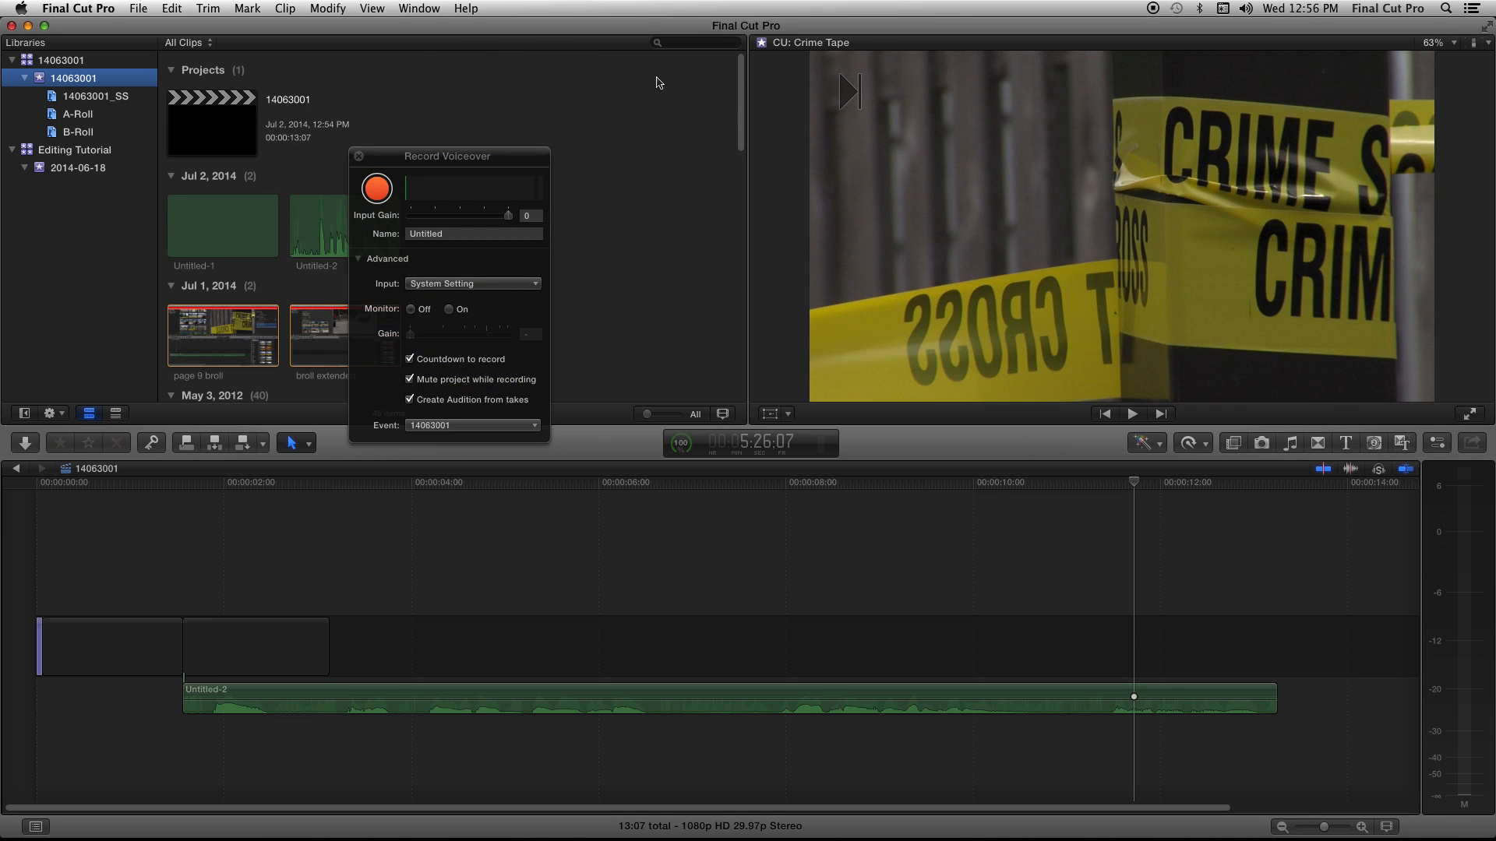
pyautogui.click(313, 235)
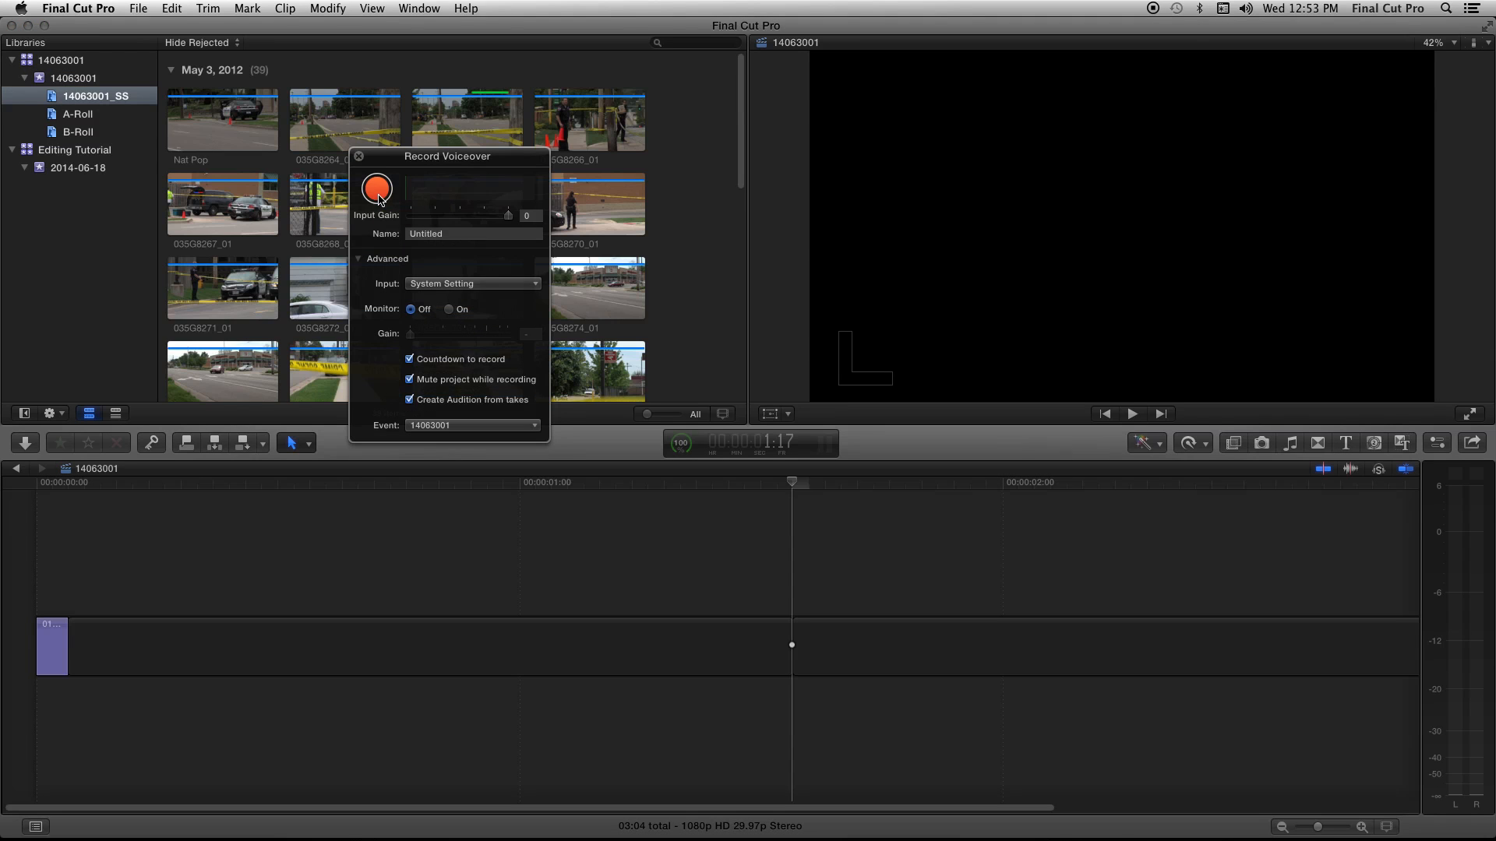
# Record a voiceover about 12 seconds long into the project, starting at the 1:17 playhead position.
pyautogui.click(378, 193)
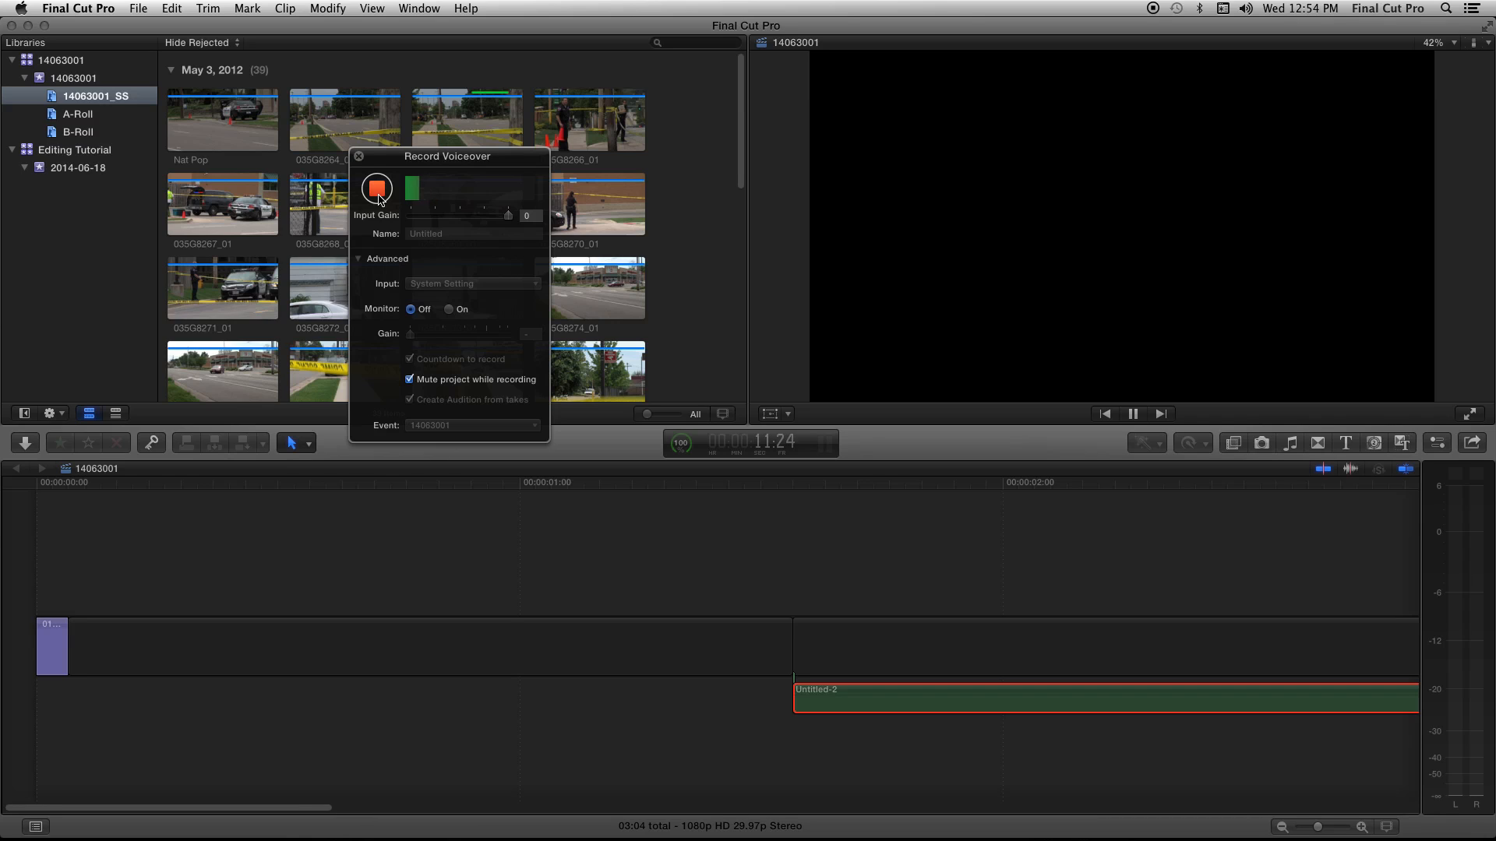
pyautogui.click(378, 199)
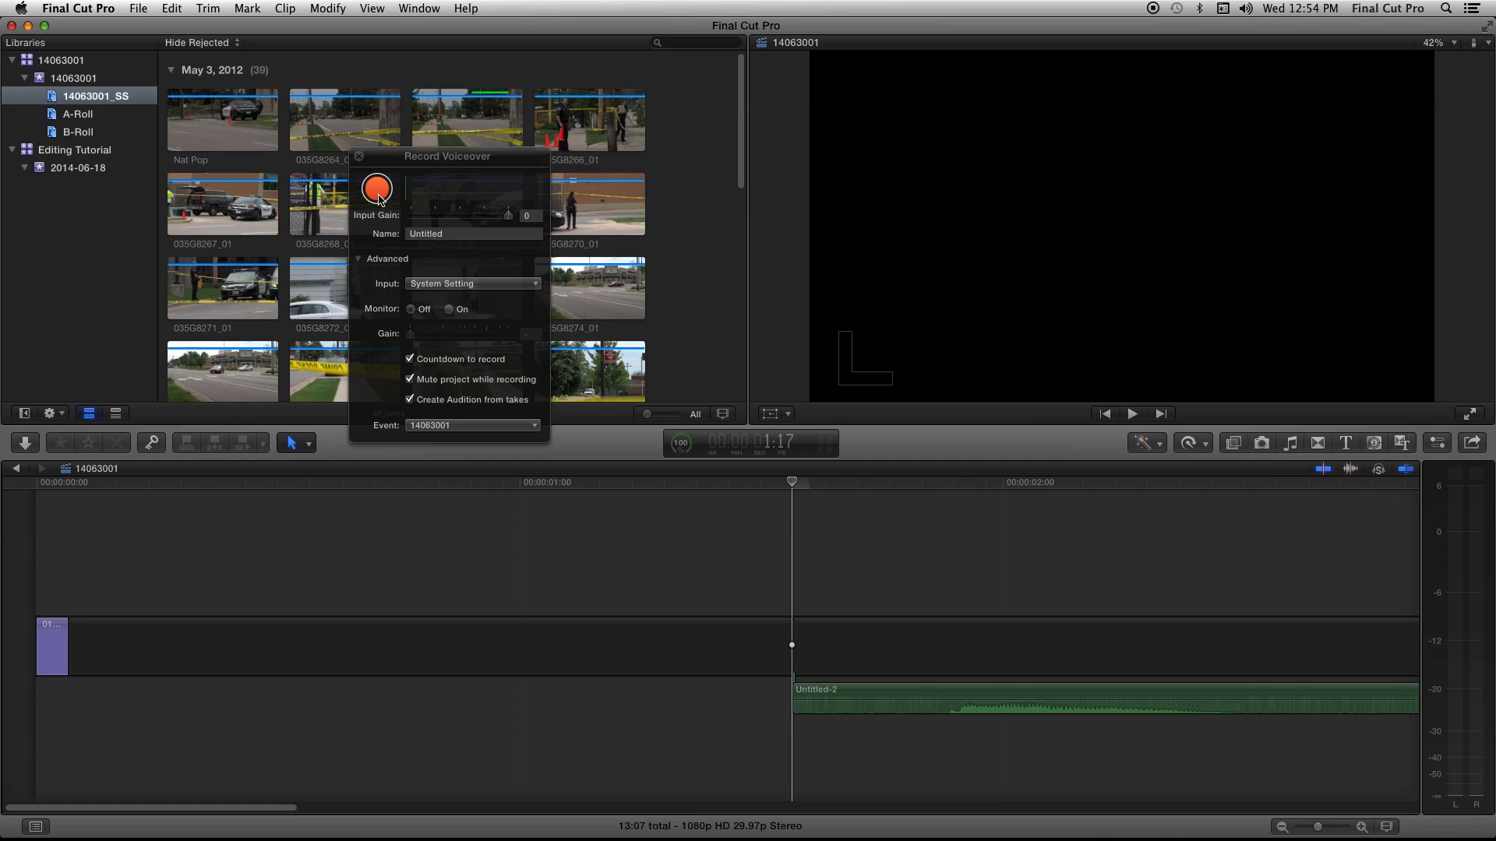
# Play back the recorded voiceover with the whole project fitted in the timeline, and close the Record Voiceover window.
pyautogui.press('space')
pyautogui.press('space')
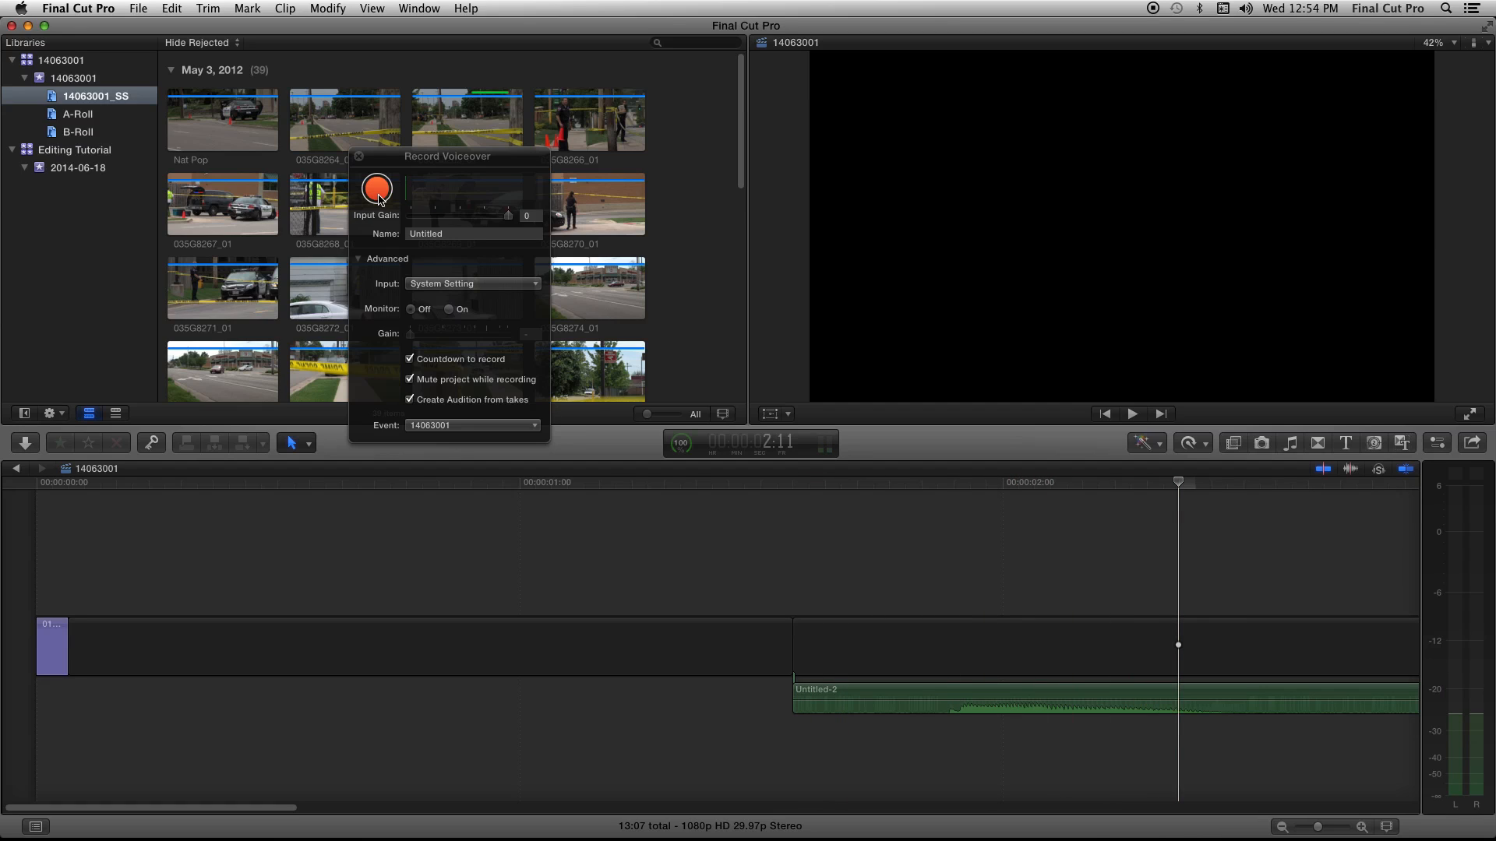
pyautogui.click(764, 483)
pyautogui.press('space')
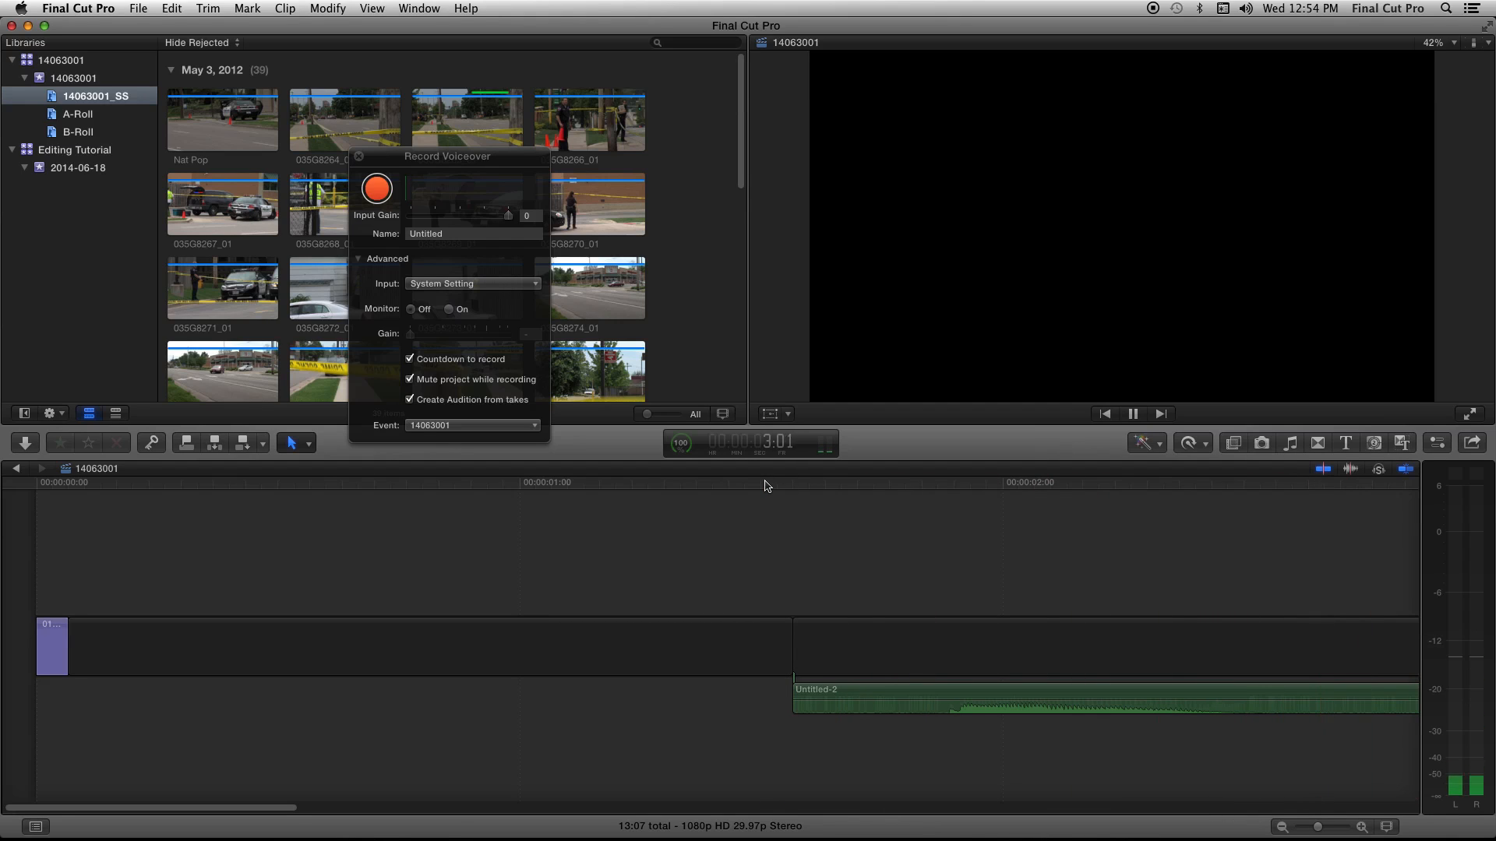
pyautogui.hotkey('shift', 'z')
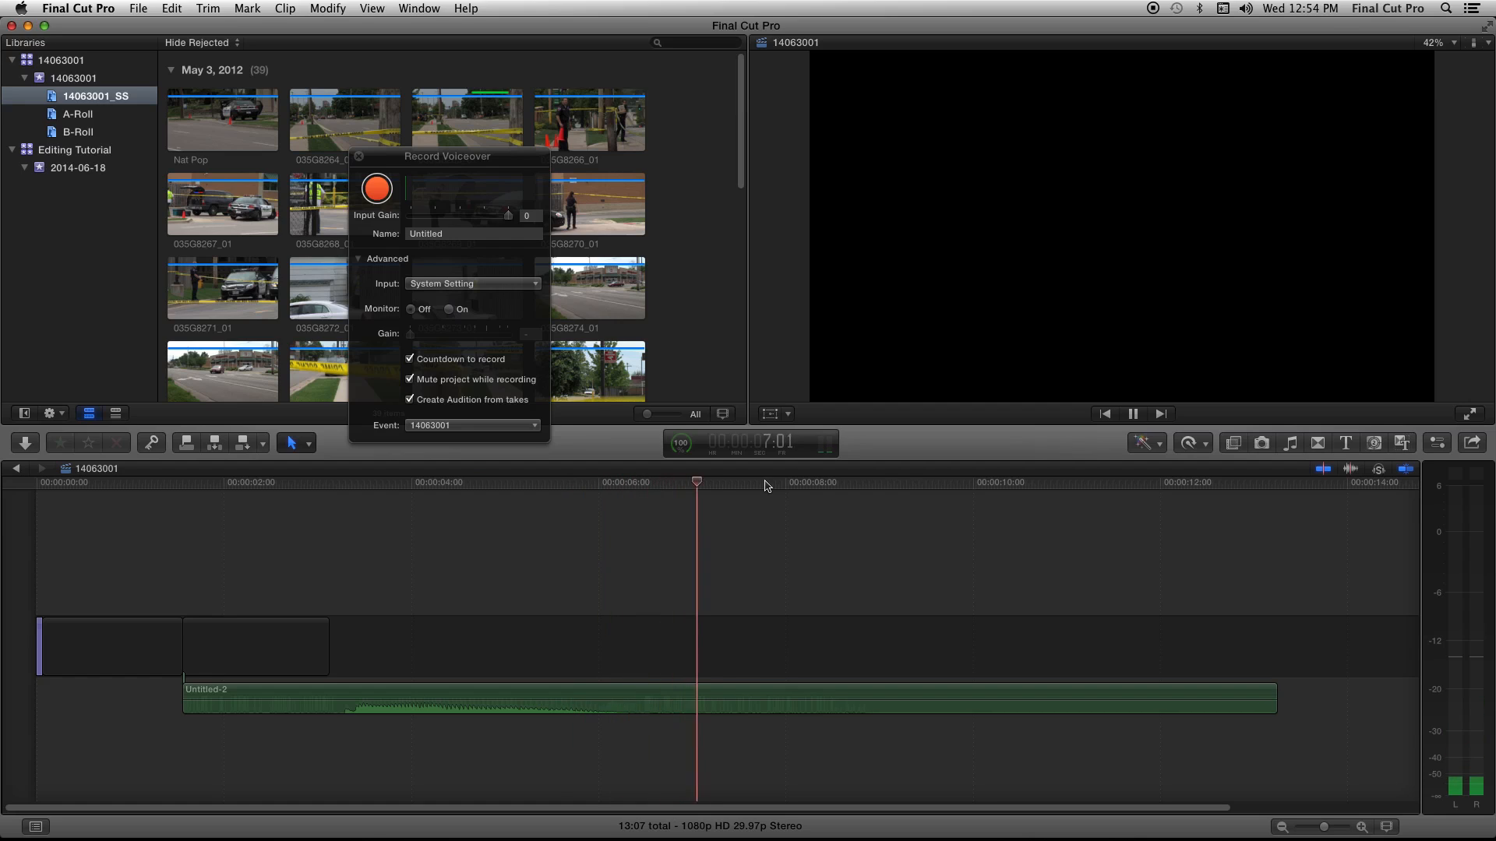
pyautogui.press('space')
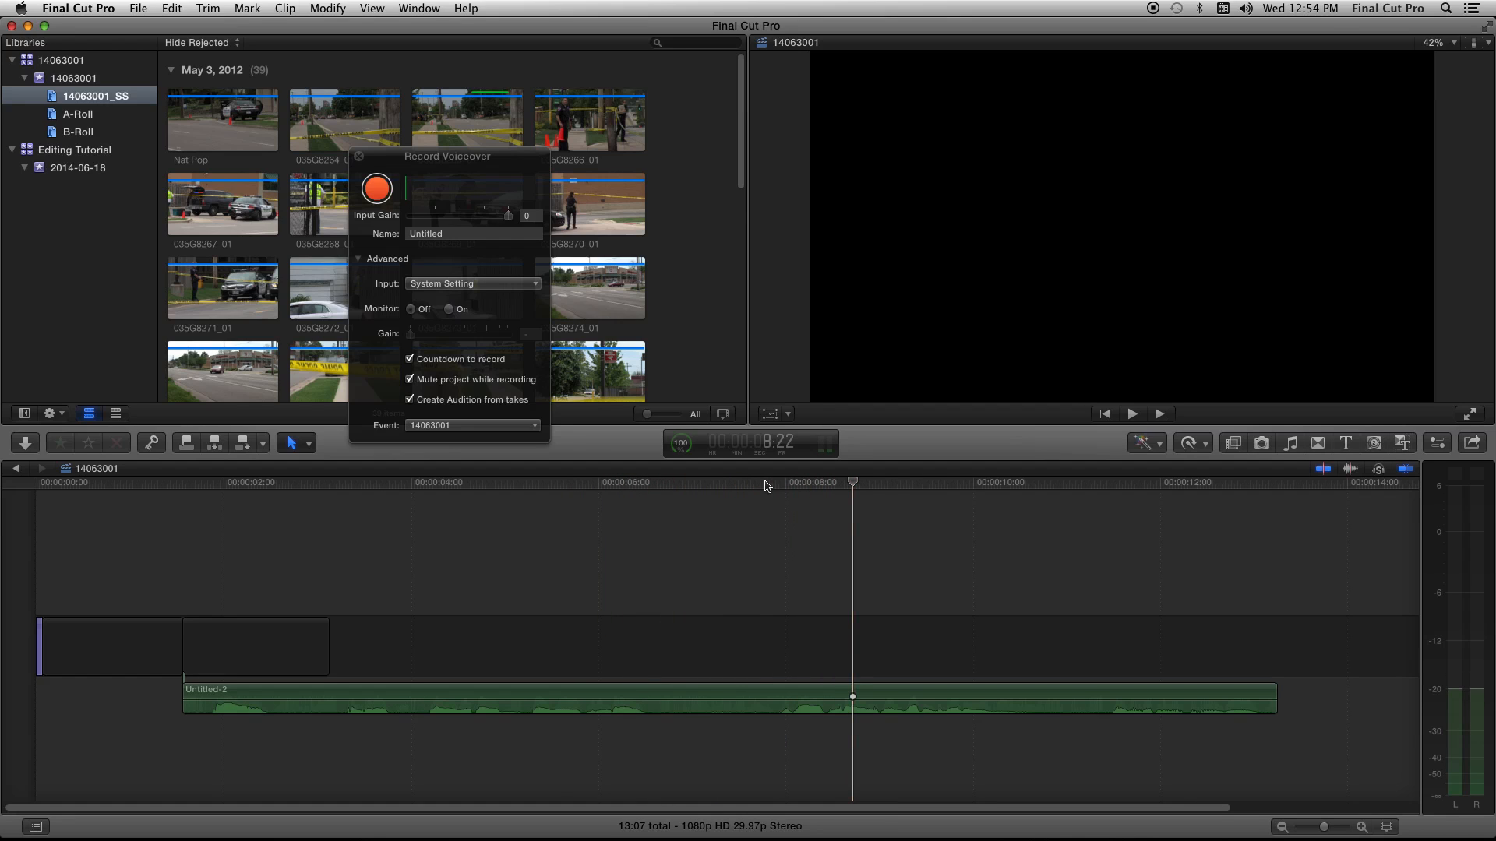
pyautogui.press('space')
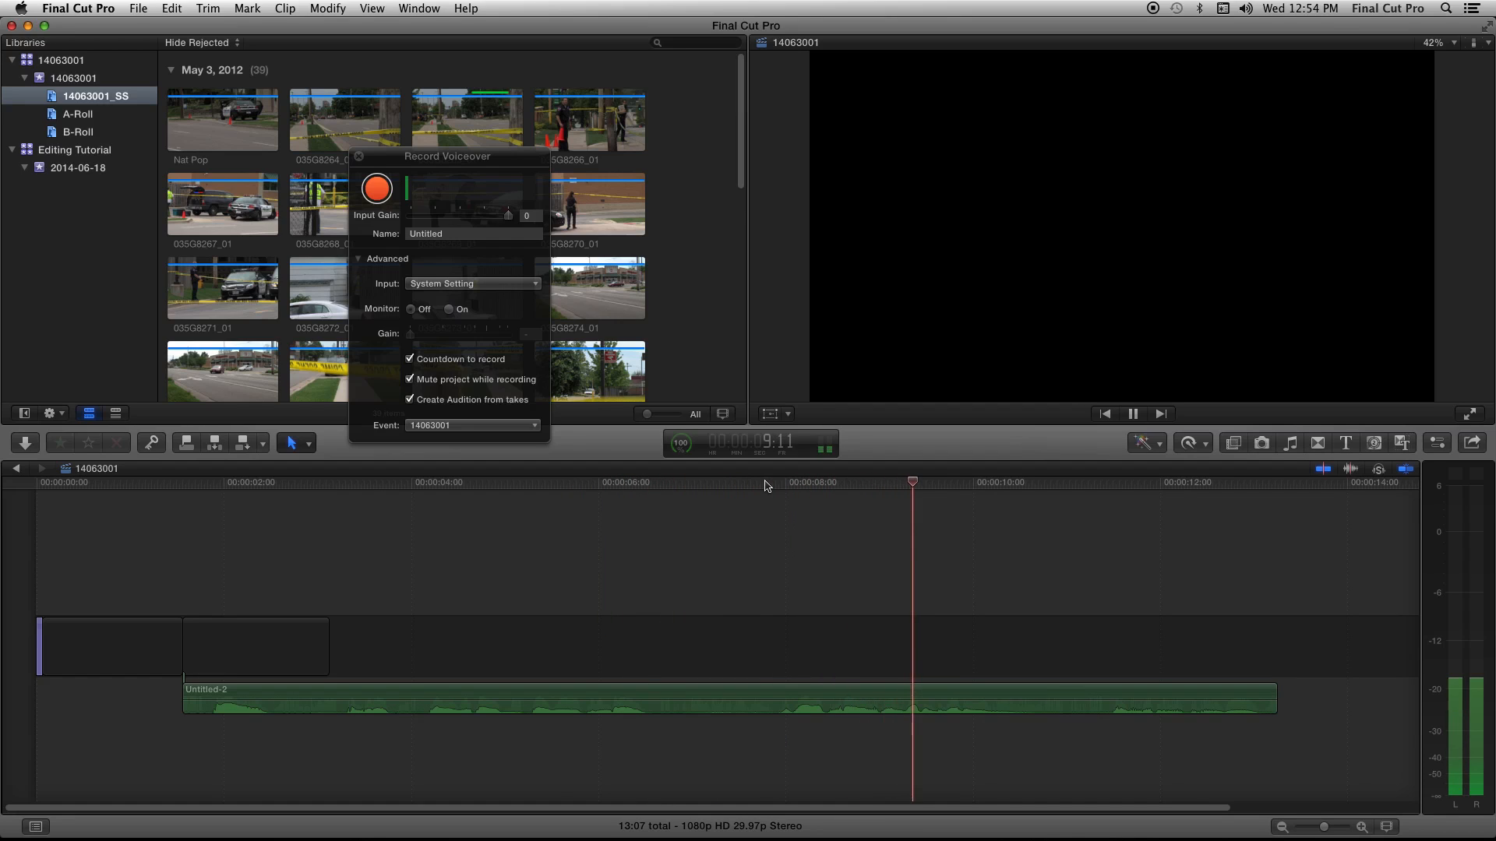
pyautogui.press('space')
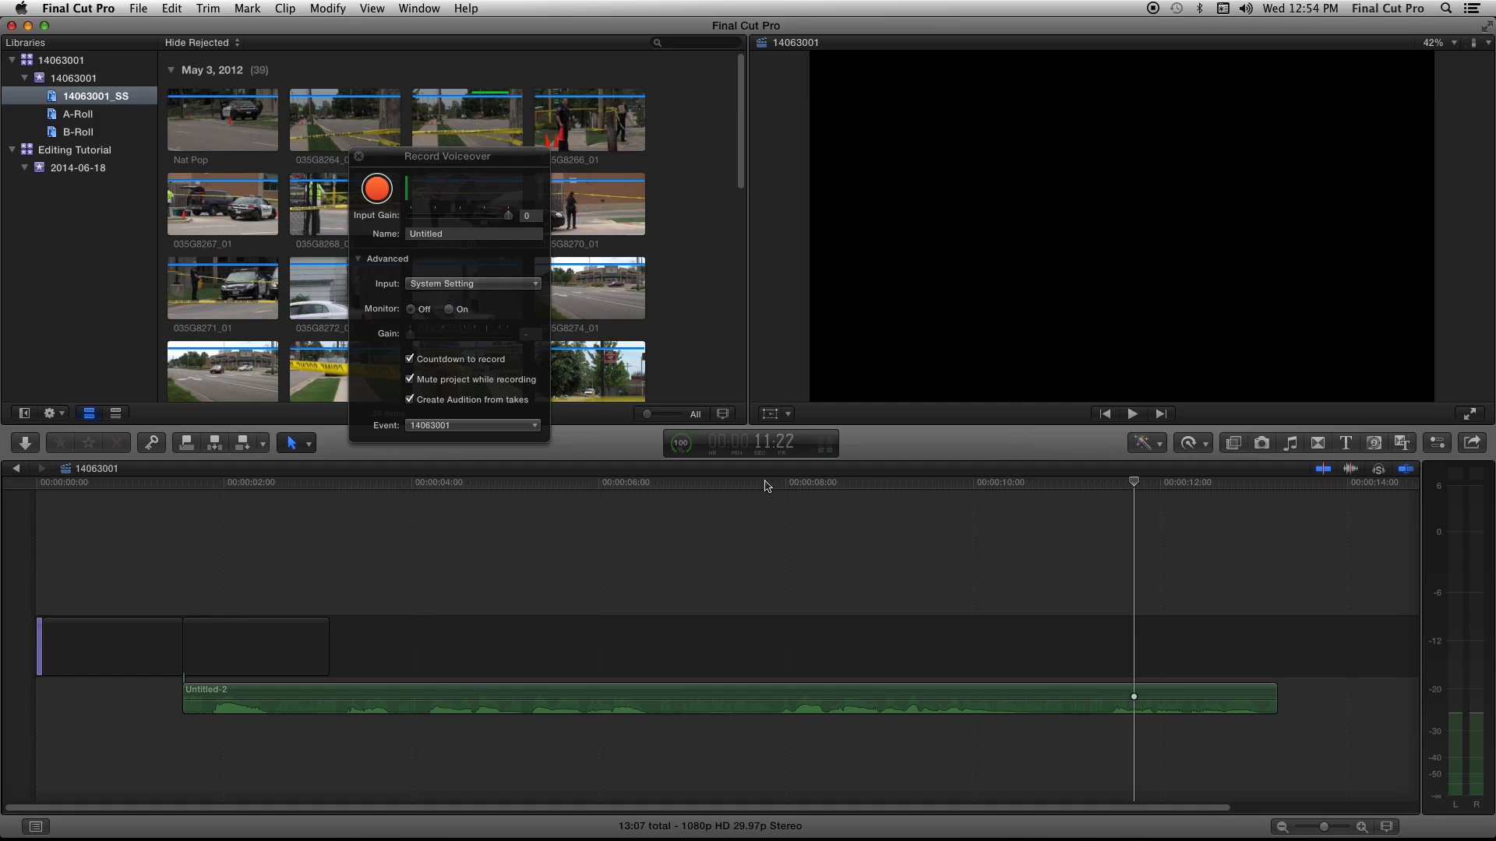
pyautogui.click(358, 156)
# Delete the Untitled-2 voiceover clip from the timeline.
pyautogui.moveTo(740, 164); pyautogui.dragTo(737, 389)
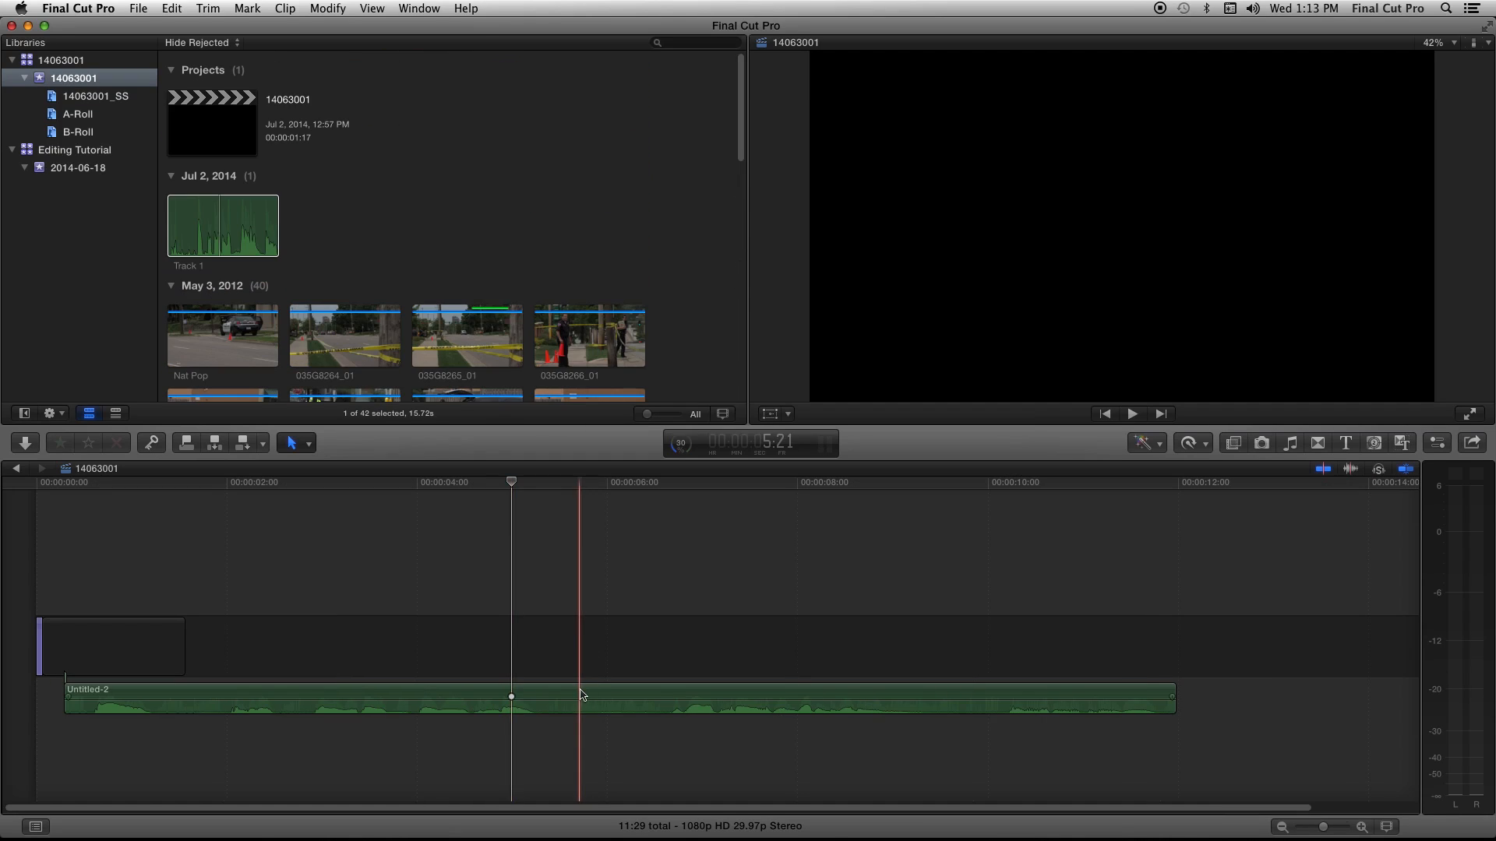
pyautogui.click(580, 695)
pyautogui.press('Delete')
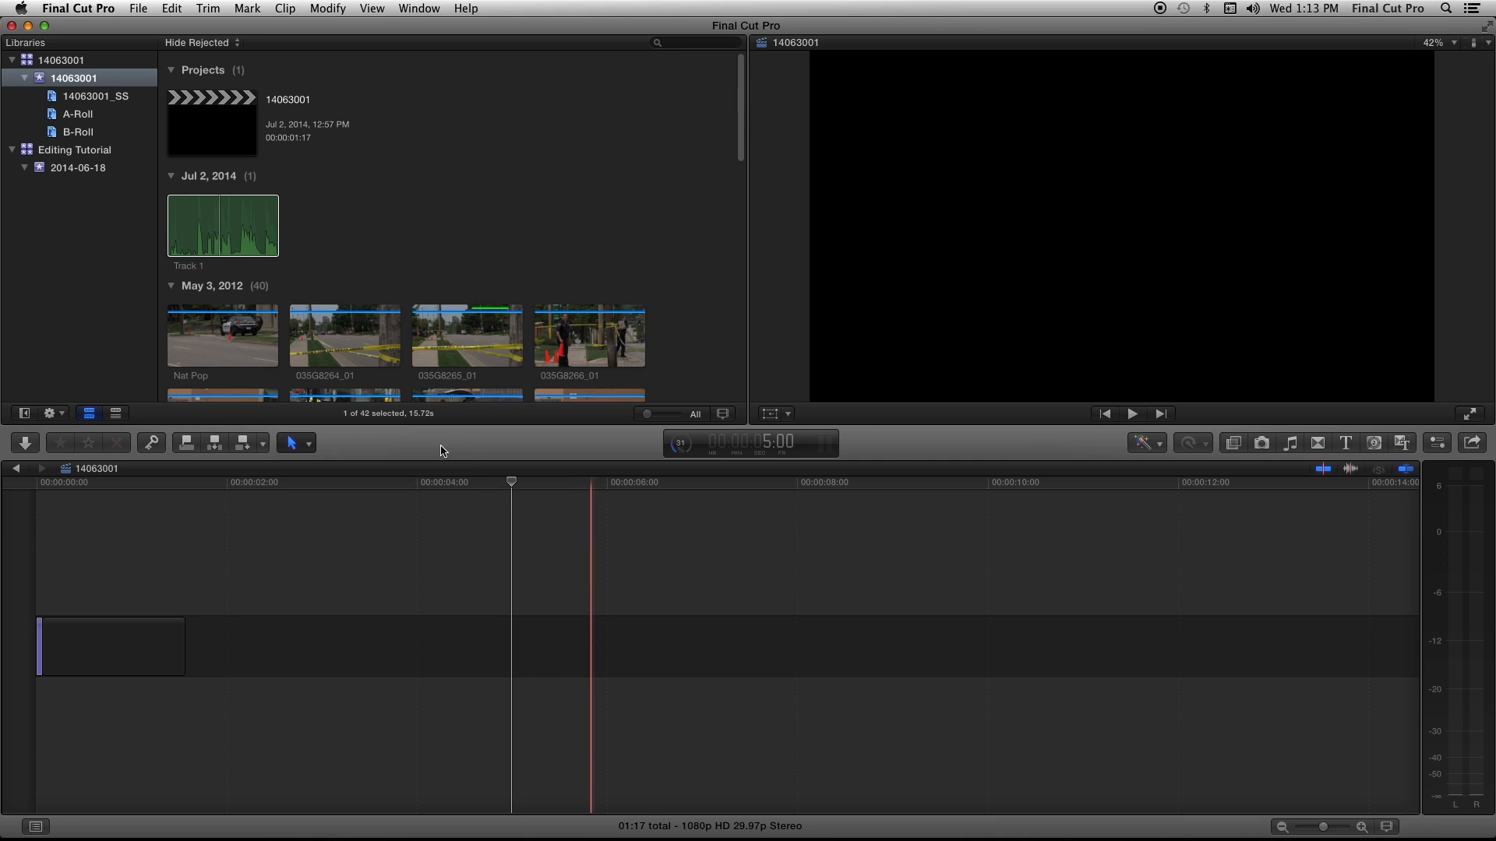
# Play the Track 1 audio clip in the browser and mark a range of about 4.5 seconds in its middle.
pyautogui.click(191, 216)
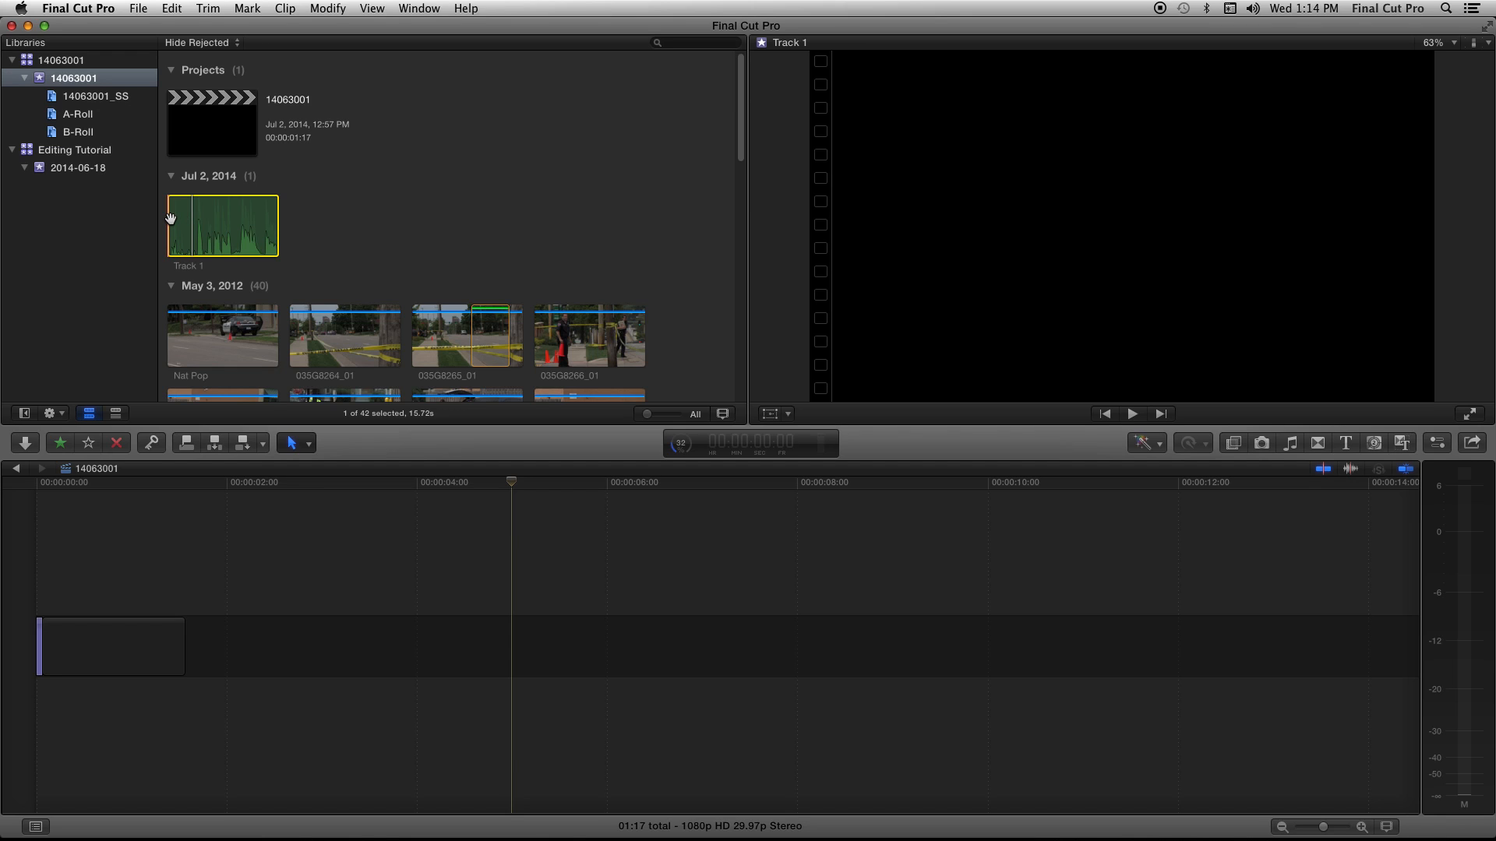
pyautogui.press('space')
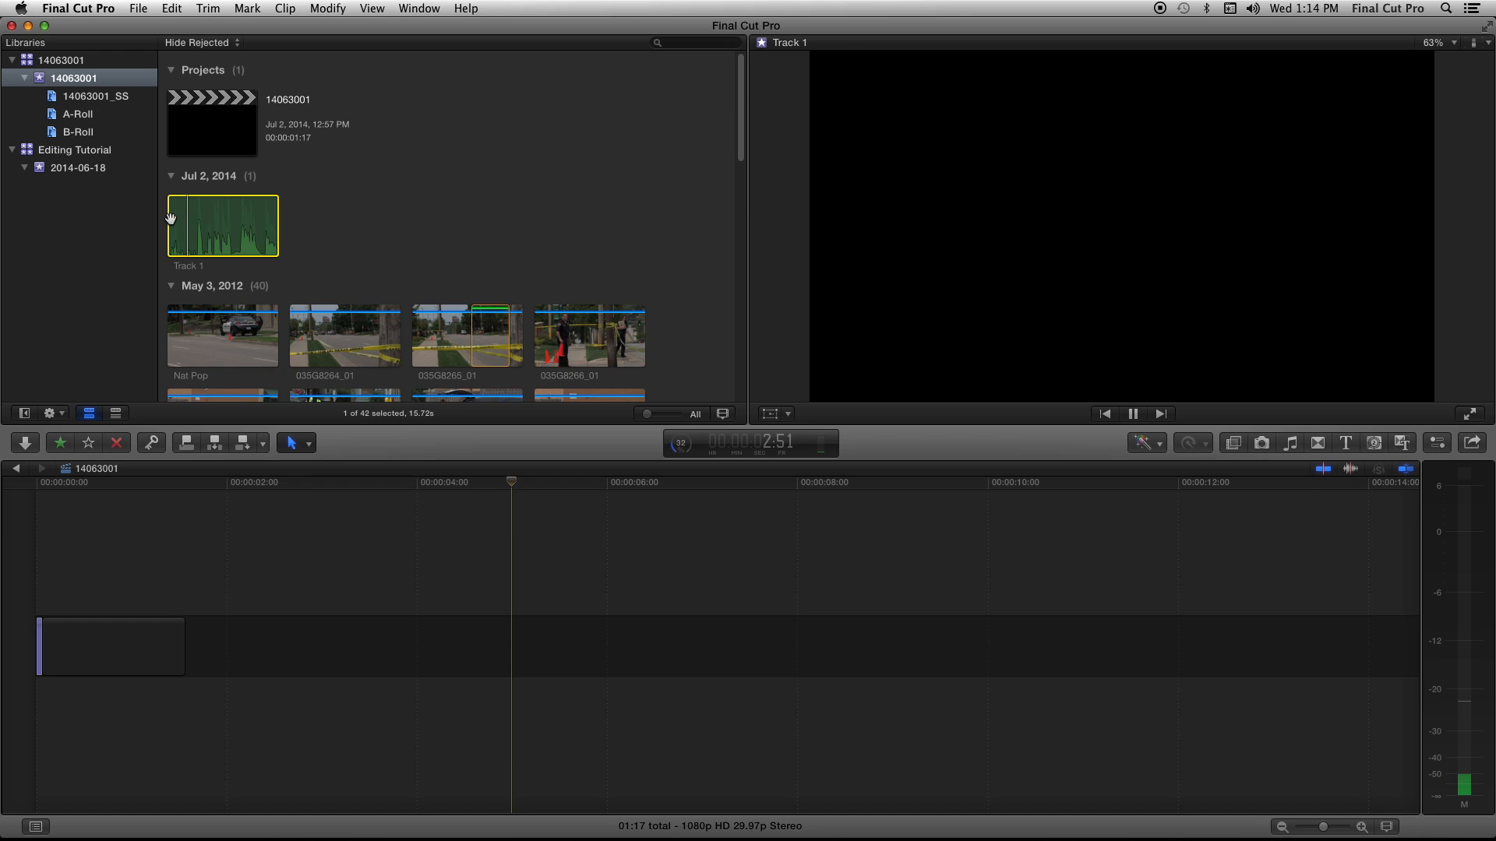
pyautogui.press('i')
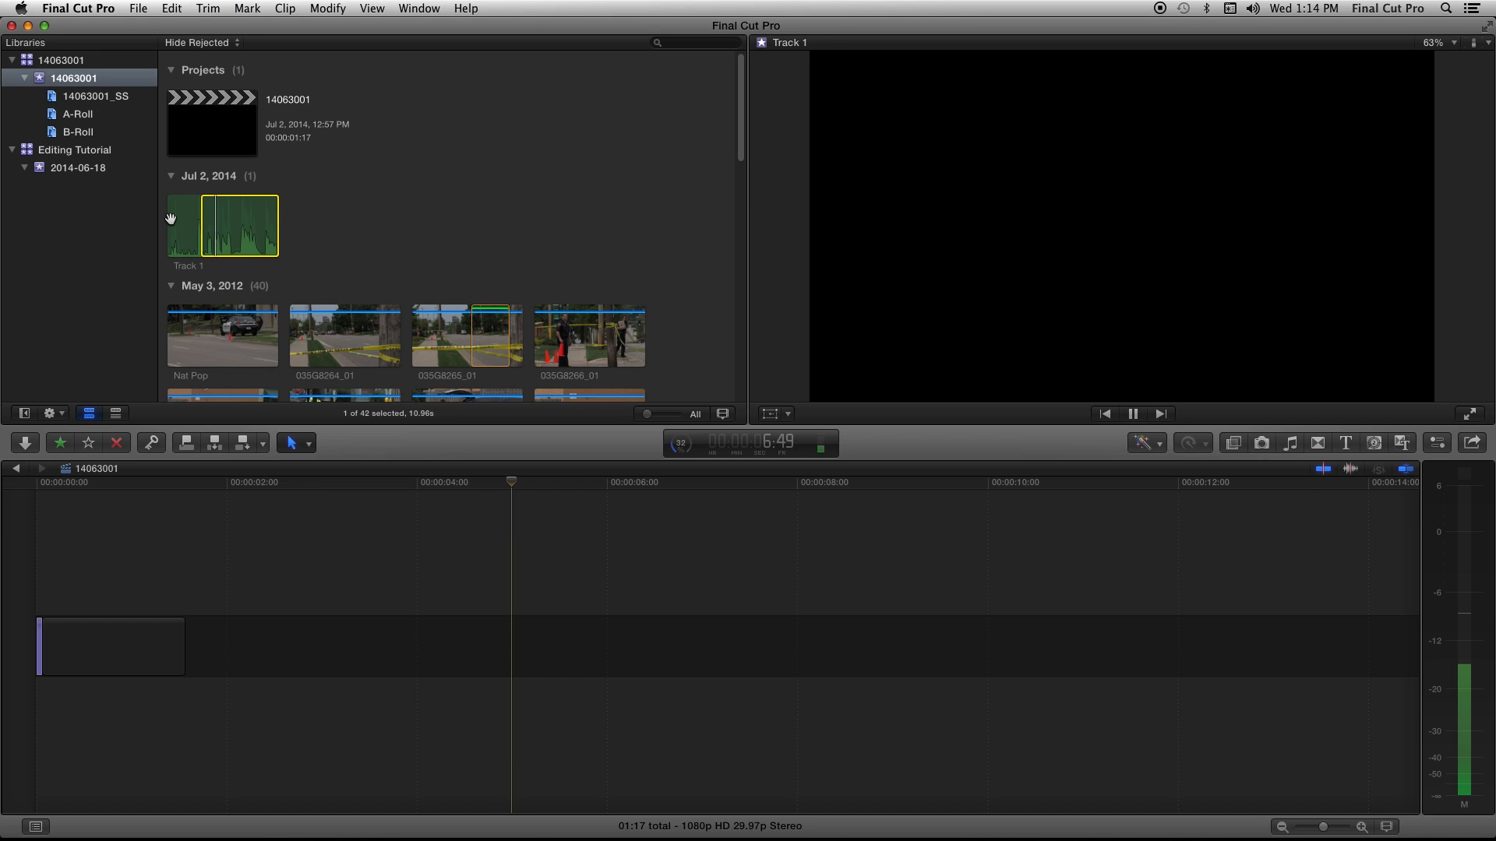
pyautogui.press('o')
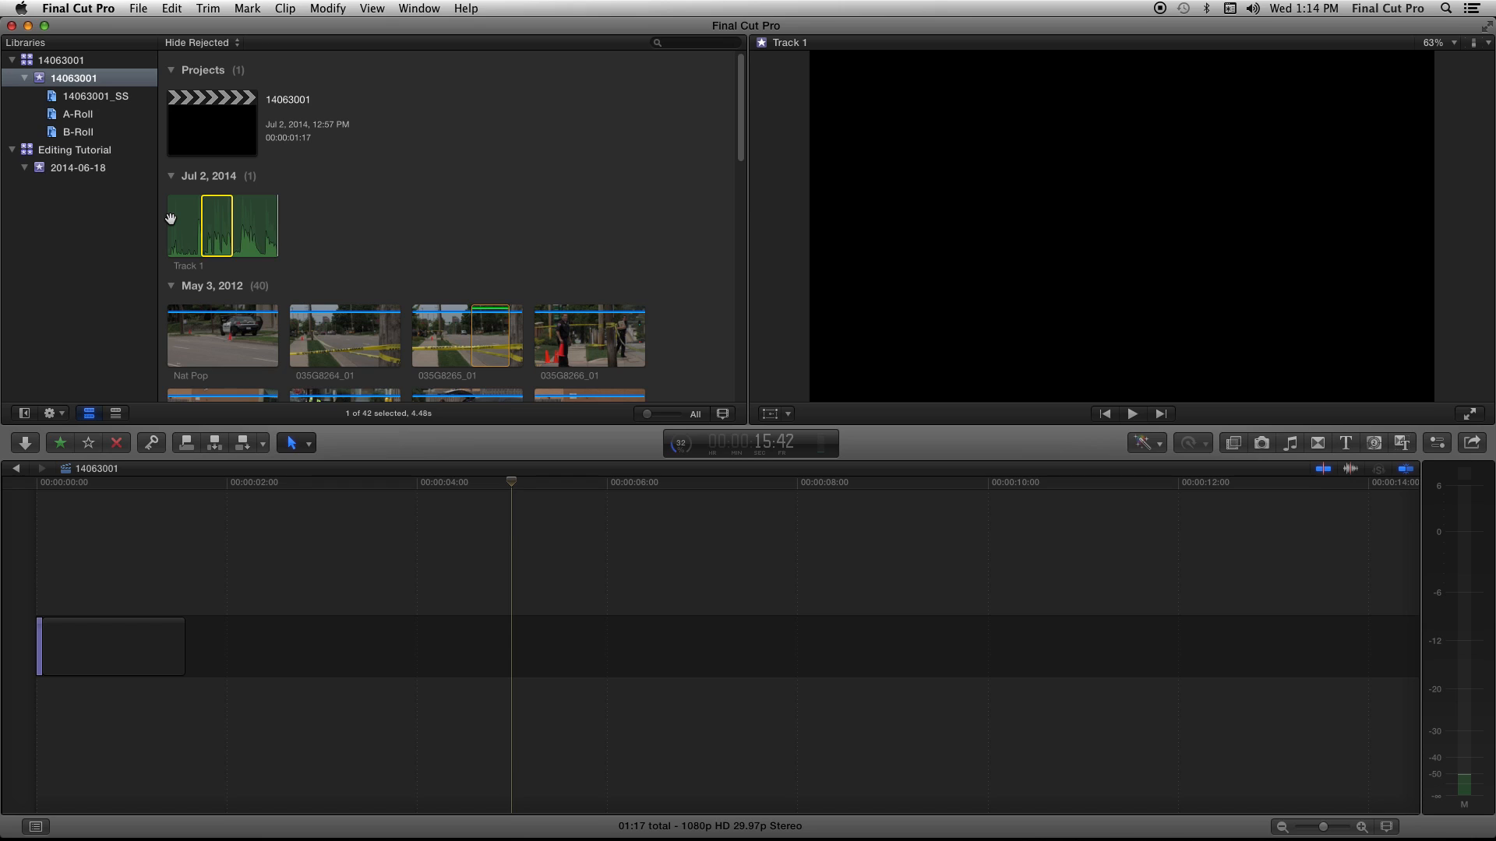
# Mark the selected Track 1 range as a favorite and add it to the A-Roll keyword collection.
pyautogui.press('f')
pyautogui.moveTo(212, 223); pyautogui.dragTo(104, 132)
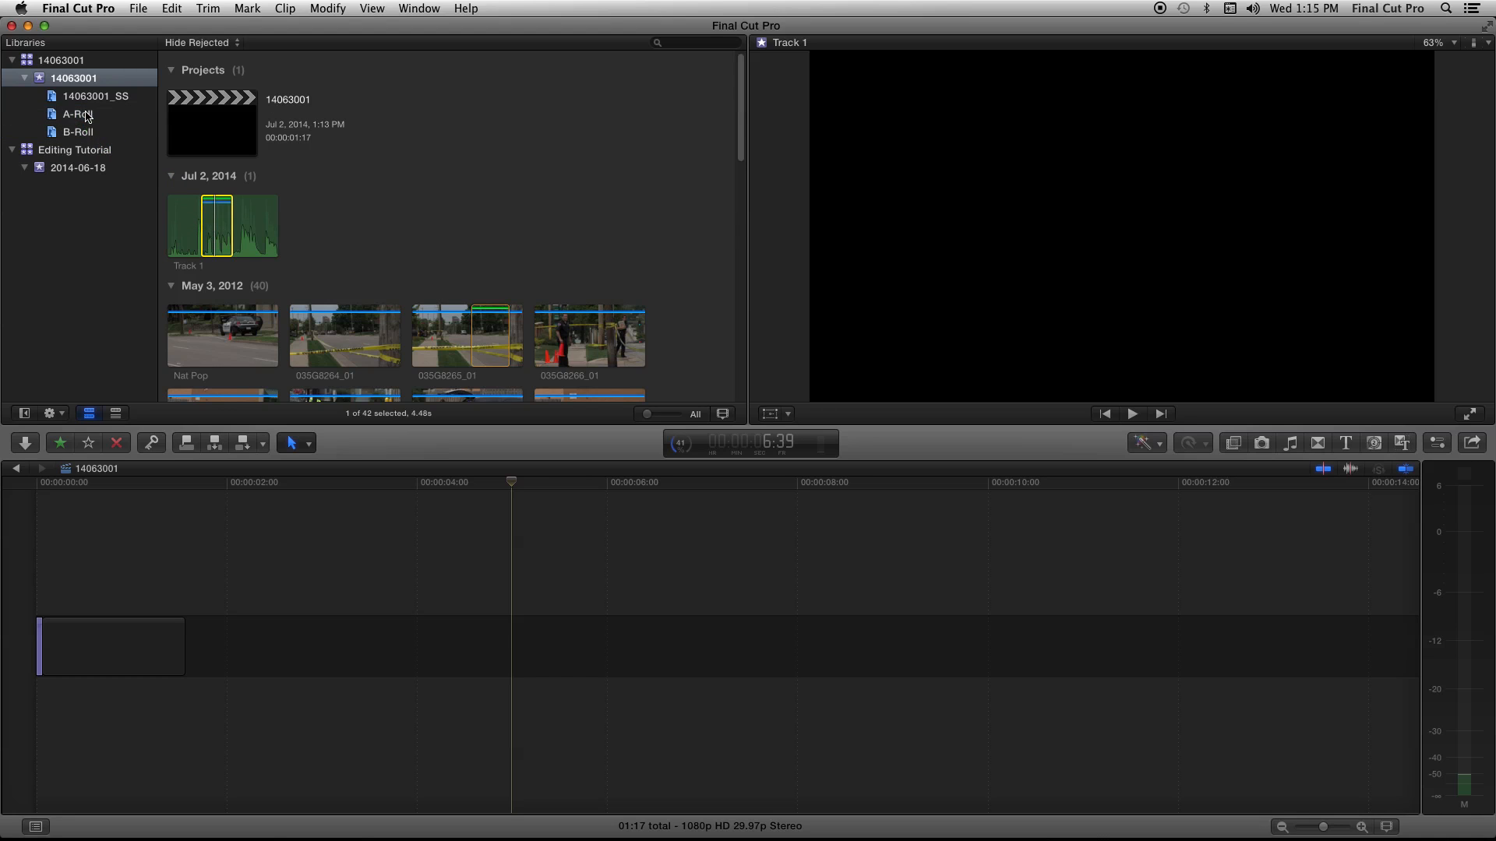